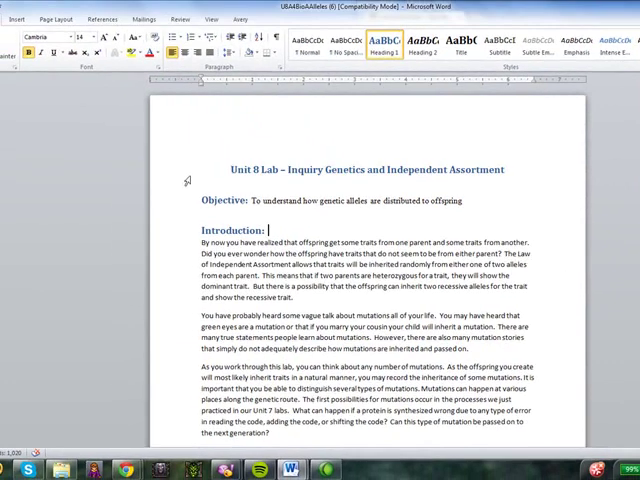
Add a blank line above the Unit 8 Lab title and enter 'Name:' on it
left_click(181, 149)
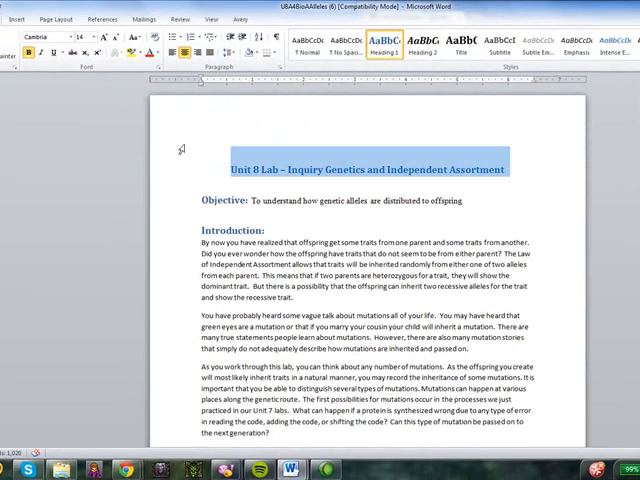
left_click(230, 169)
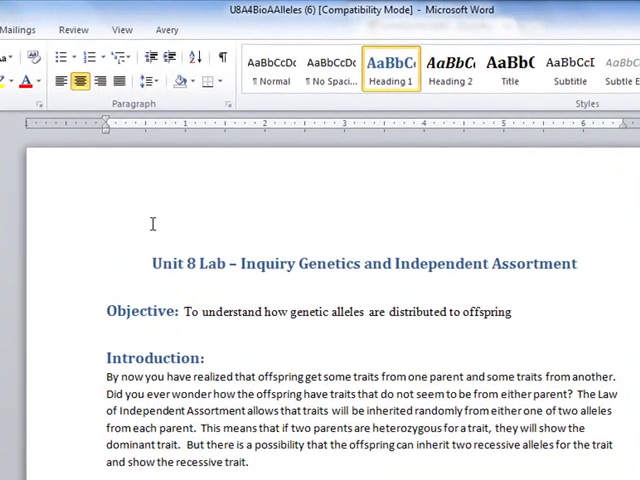
key("Return")
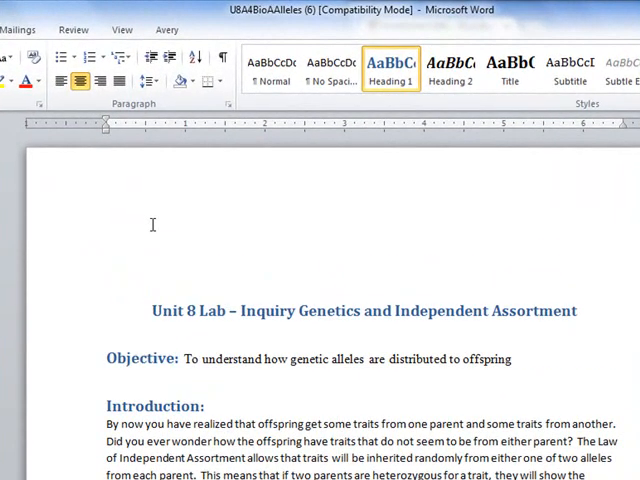
type("Name:")
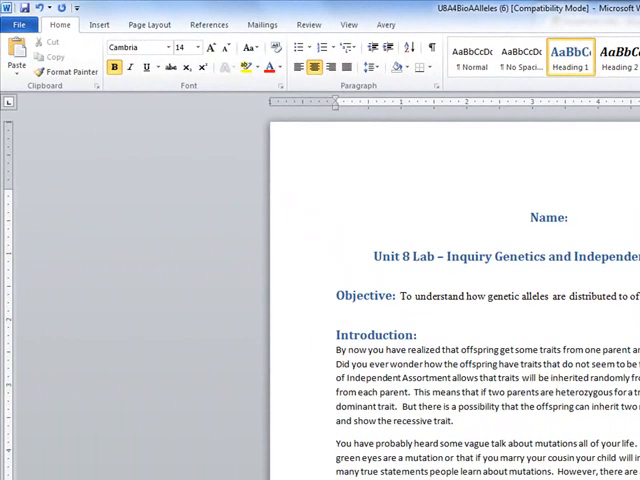
left_click(412, 296)
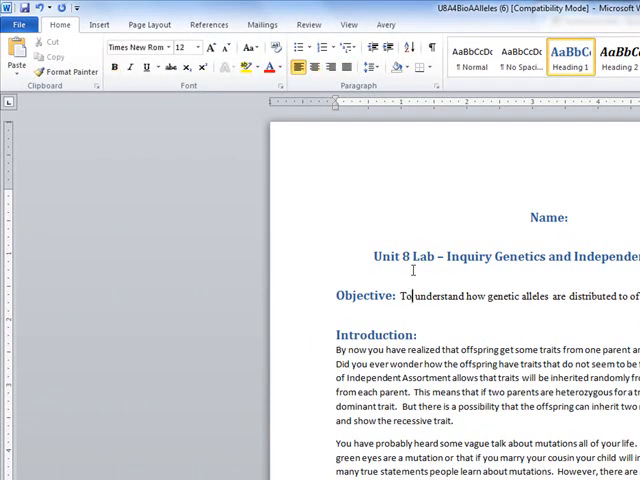
scroll(413, 270, "down", 2)
scroll(413, 270, "down", 1)
scroll(413, 270, "down", 2)
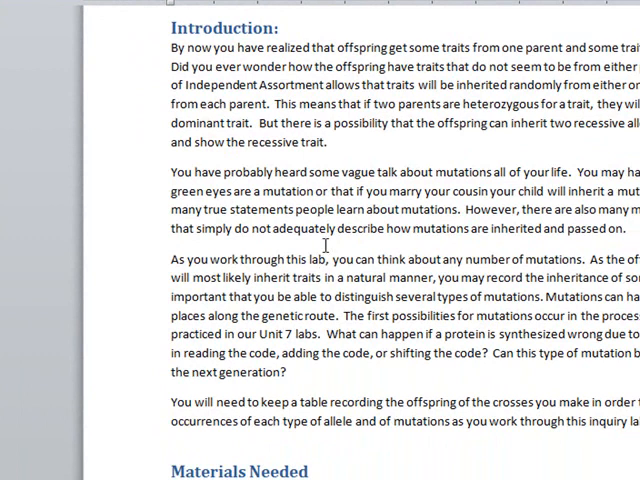
scroll(325, 247, "down", 3)
scroll(325, 247, "down", 3)
scroll(325, 247, "down", 2)
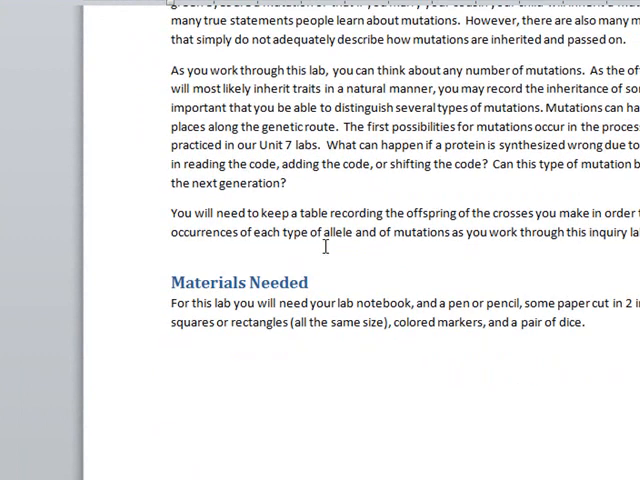
scroll(325, 247, "down", 3)
scroll(325, 247, "down", 2)
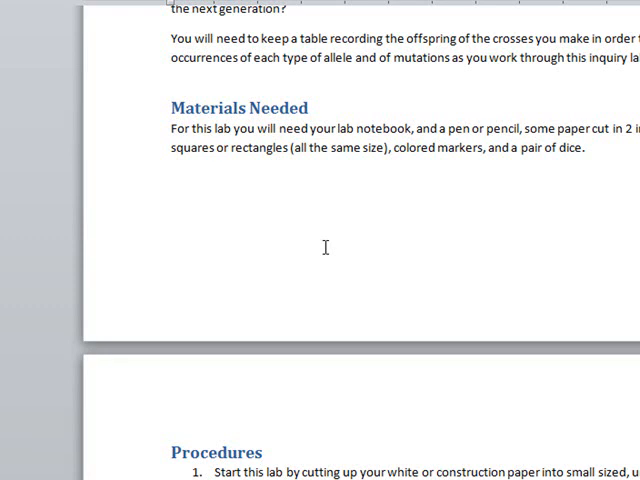
scroll(325, 247, "down", 1)
scroll(325, 247, "down", 1)
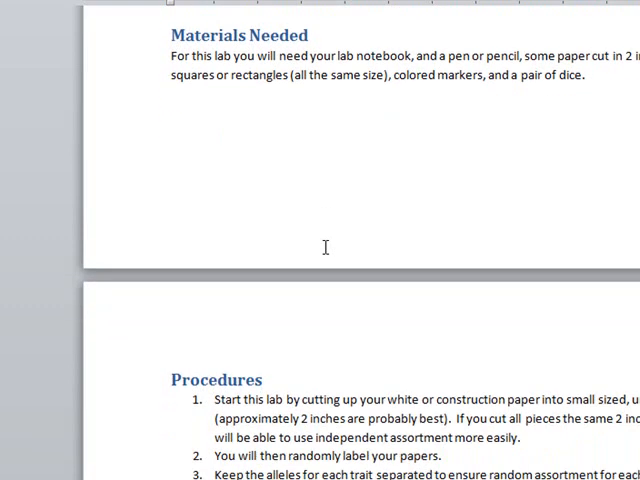
scroll(325, 247, "down", 1)
scroll(325, 247, "down", 1)
scroll(325, 247, "down", 1)
scroll(325, 247, "up", 2)
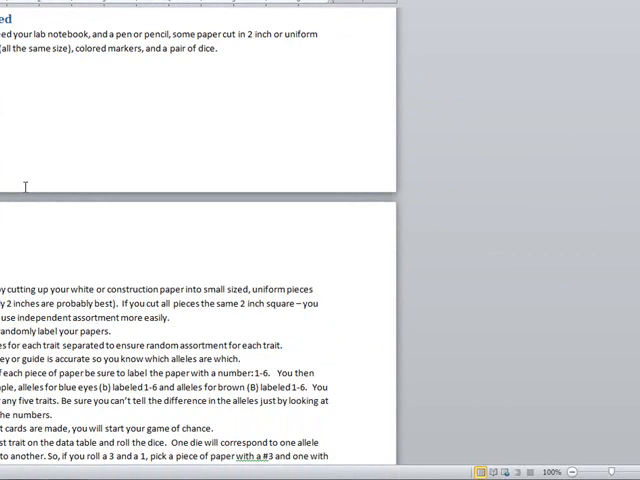
scroll(25, 187, "down", 1)
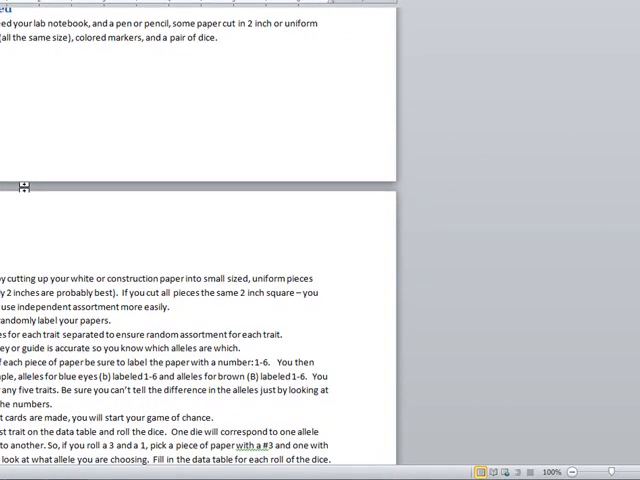
scroll(25, 187, "down", 3)
scroll(25, 187, "down", 3)
scroll(25, 187, "down", 2)
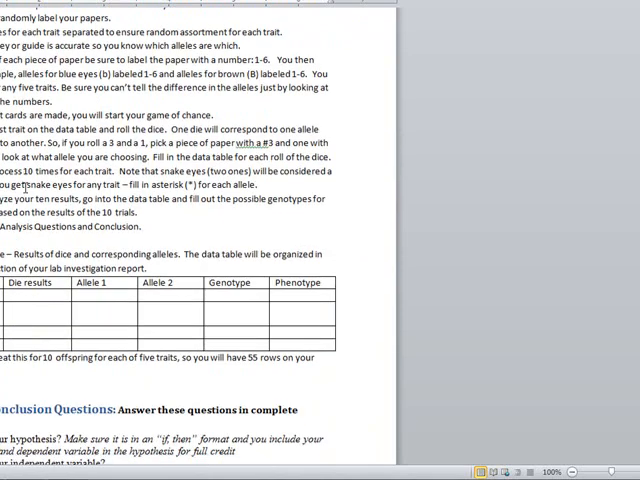
scroll(25, 187, "down", 2)
scroll(25, 187, "down", 3)
scroll(25, 187, "down", 3)
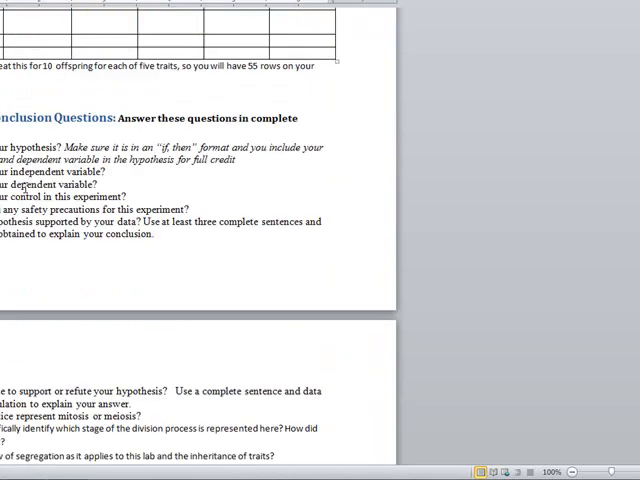
scroll(25, 187, "down", 3)
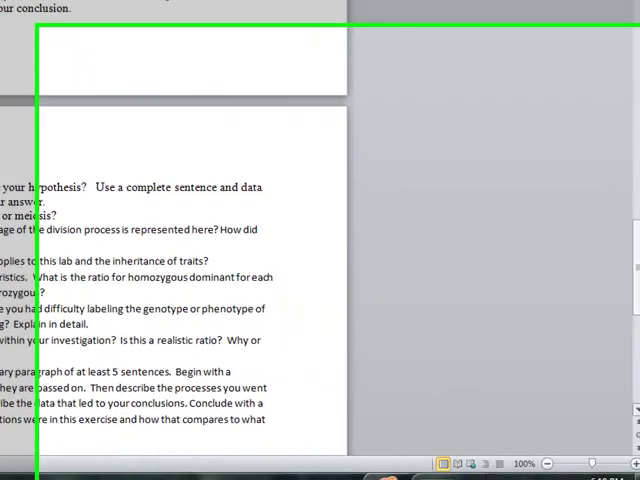
mouse_move(633, 400)
left_mouse_down()
mouse_move(633, 445)
mouse_move(632, 160)
left_mouse_up()
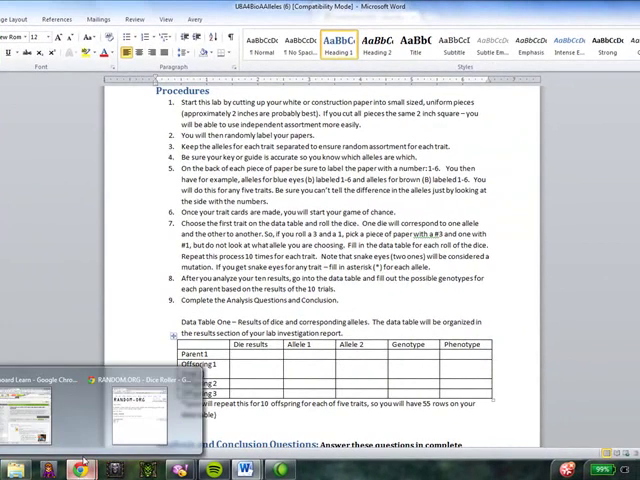
Roll two dice in the RANDOM.ORG dice roller (5 and 5) and return to the lab document
left_click(75, 275)
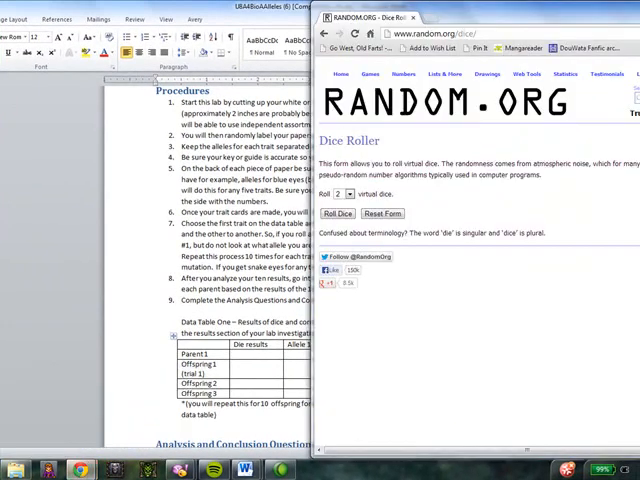
left_click(337, 213)
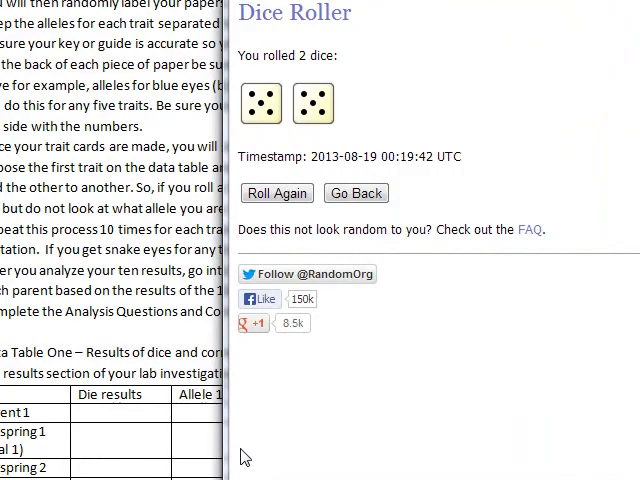
left_click(67, 229)
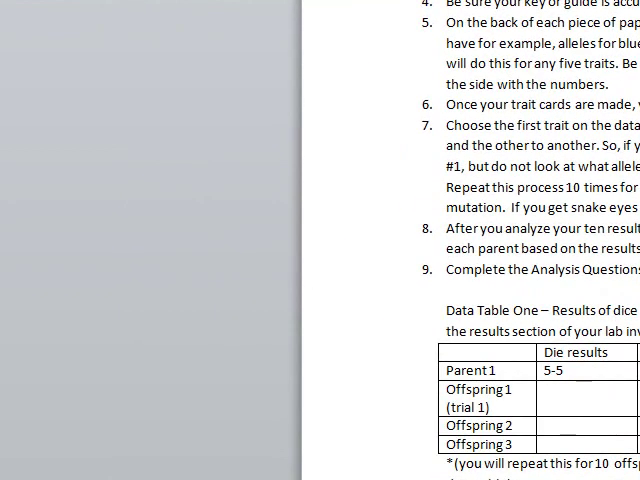
Fill the Offspring 1 row with roll 1-1, alleles * and *, genotype ** and phenotype mutation
left_click_drag(200, 368, 245, 366)
left_click(594, 381)
type("1")
type("-1")
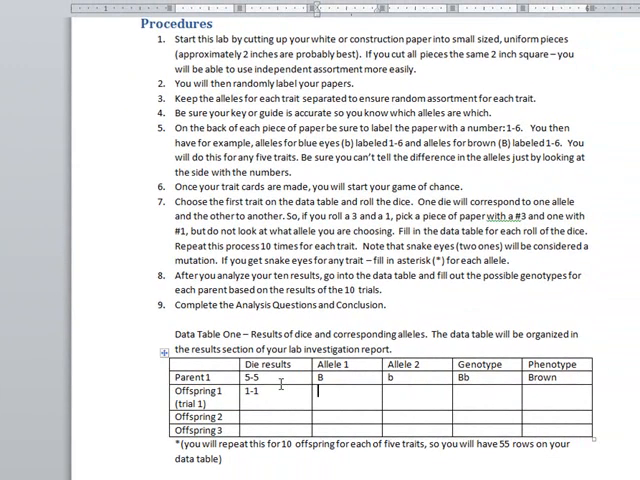
key("Tab")
type("*")
key("Tab")
type("*")
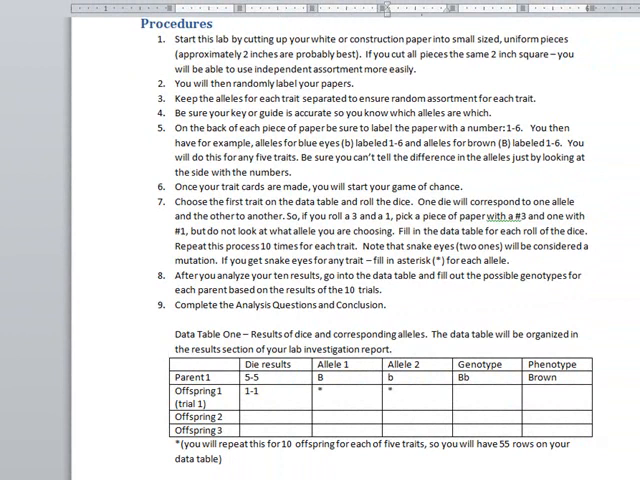
key("Tab")
type("B")
key("Tab")
type("mutation")
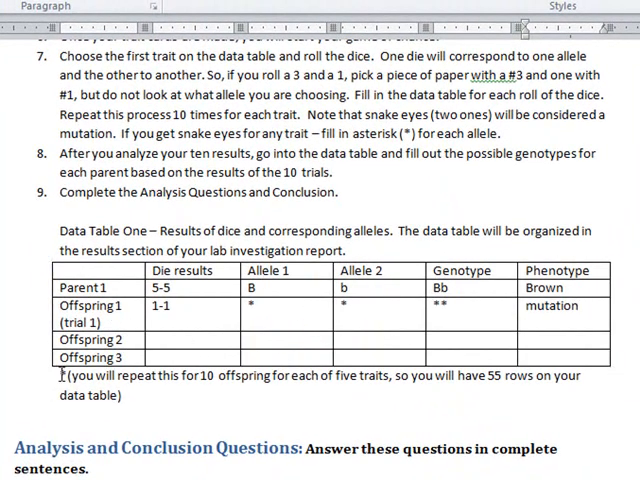
Delete the repeat note and stray bracket beneath the table and head it Eye Color
left_click_drag(62, 375, 125, 397)
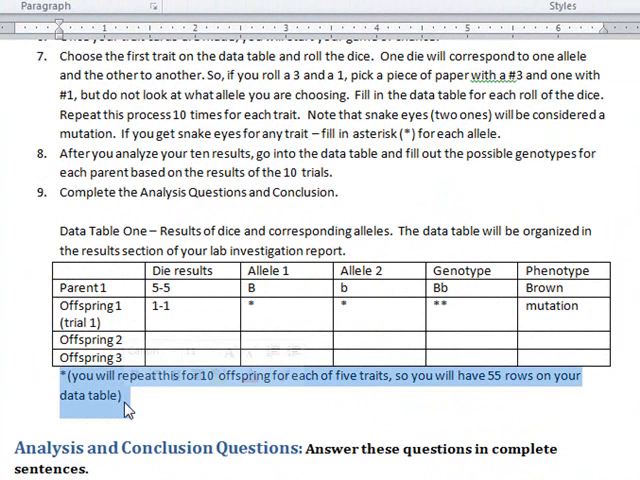
left_click(478, 374)
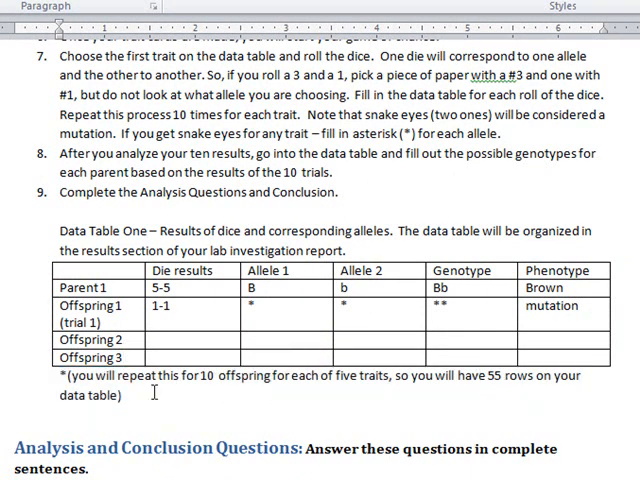
left_click_drag(61, 375, 120, 400)
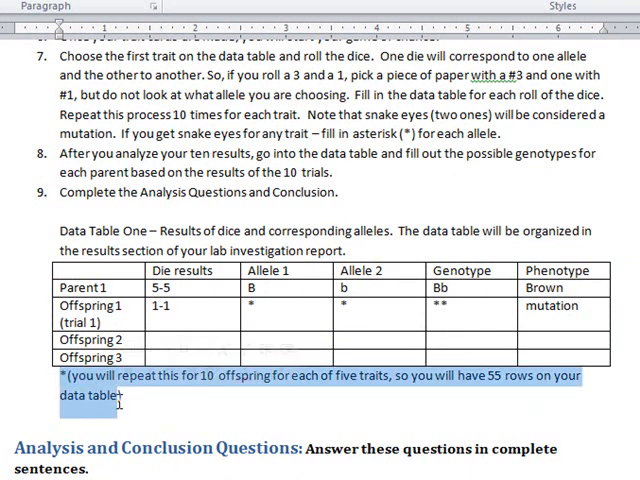
key("Delete")
key("Up")
key("Up")
key("Up")
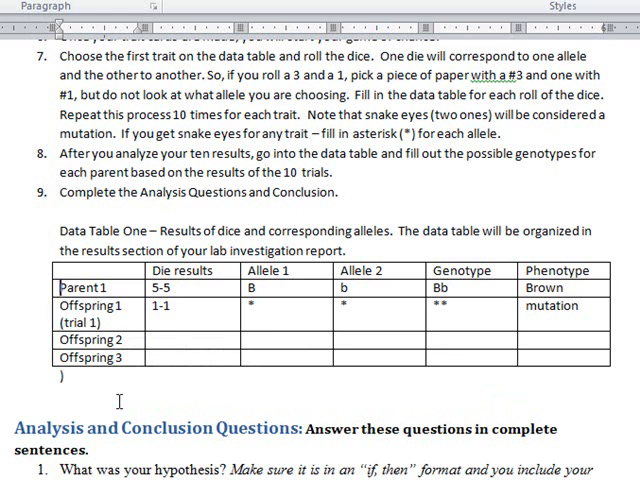
key("Up")
type("Eye")
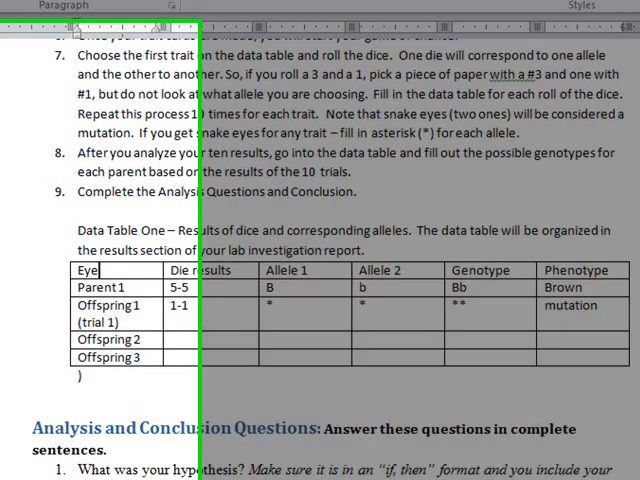
type(" C")
type("olor")
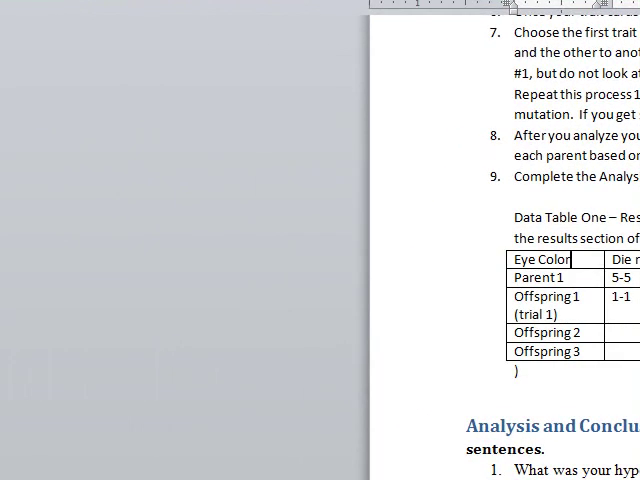
key("Down")
key("Down")
key("Down")
key("Down")
key("Down")
key("BackSpace")
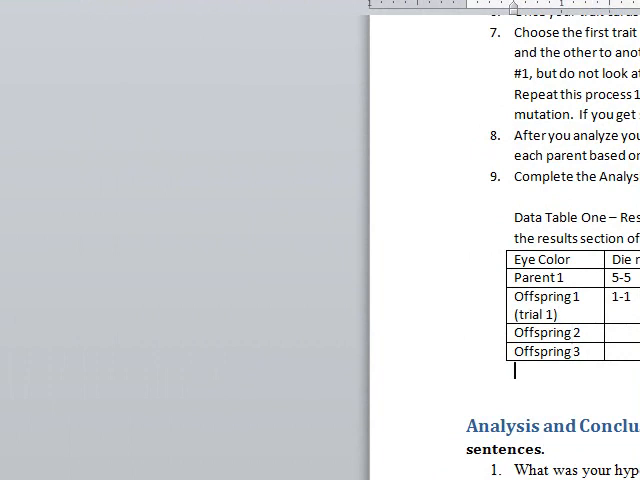
key("Up")
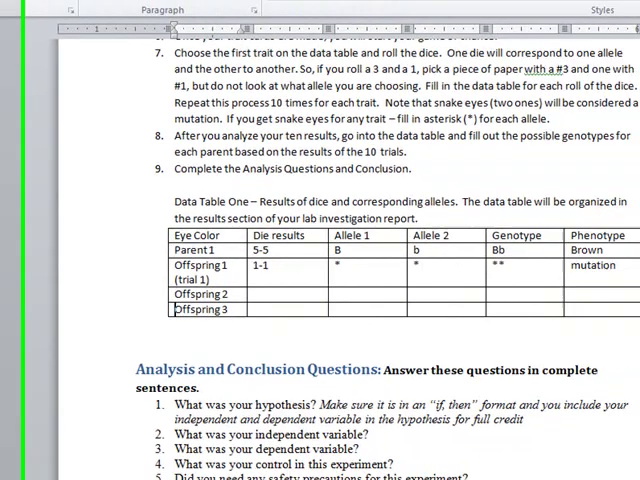
Extend the table with an Offspring4 row and rows numbered 5 through 10
key("Return")
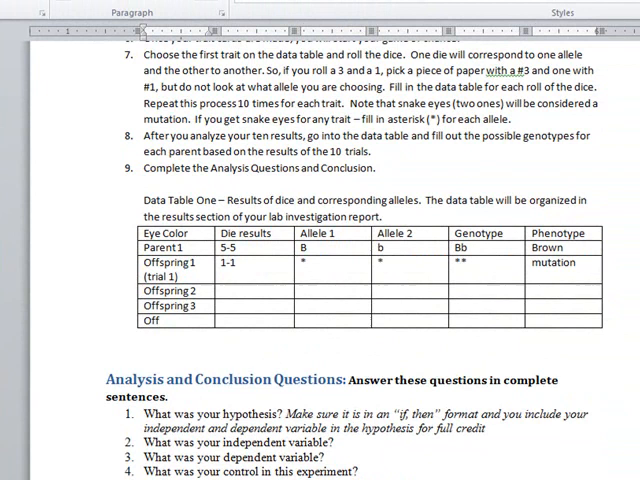
type("Offspring4")
key("Tab")
key("Return")
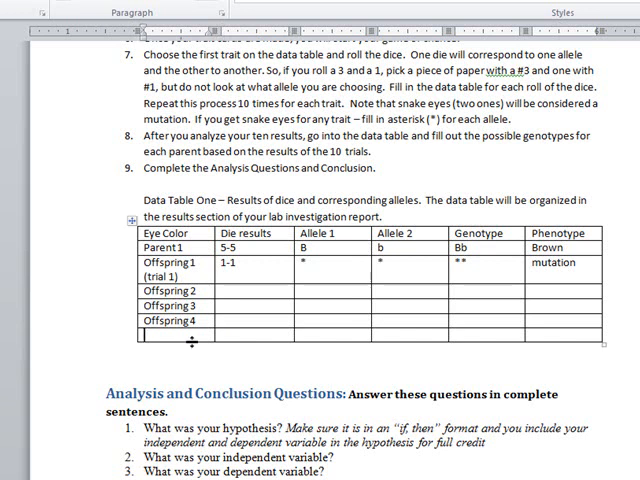
type("5")
key("Tab")
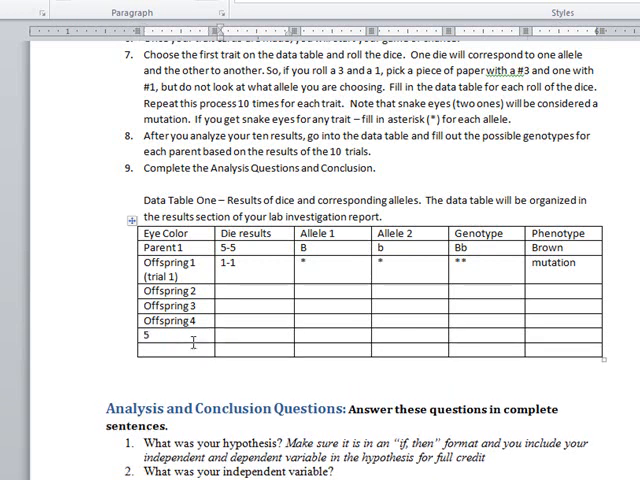
key("Tab")
type("6")
key("Tab")
key("Tab")
key("Tab")
key("Tab")
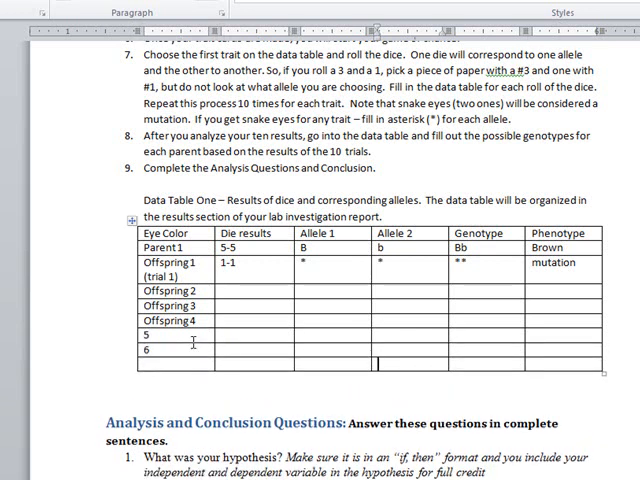
type("7")
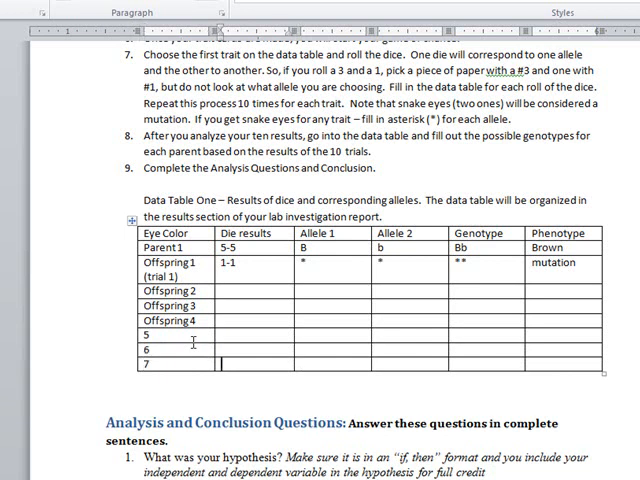
key("Tab")
key("Tab")
key("Tab")
key("Tab")
type("8")
key("Tab")
key("Tab")
key("Tab")
key("Tab")
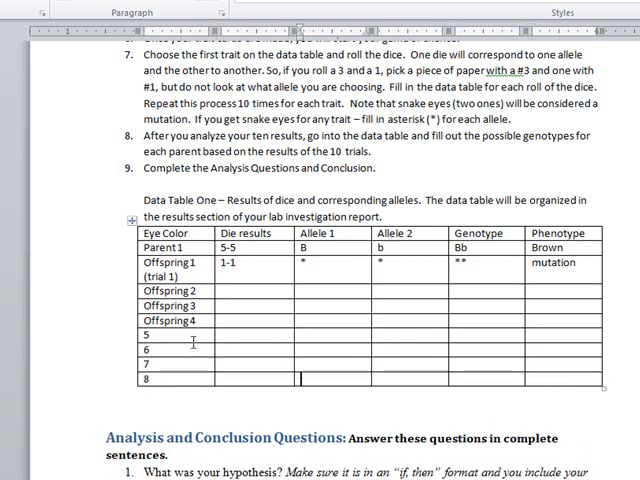
key("Tab")
type("9")
key("Tab")
key("Tab")
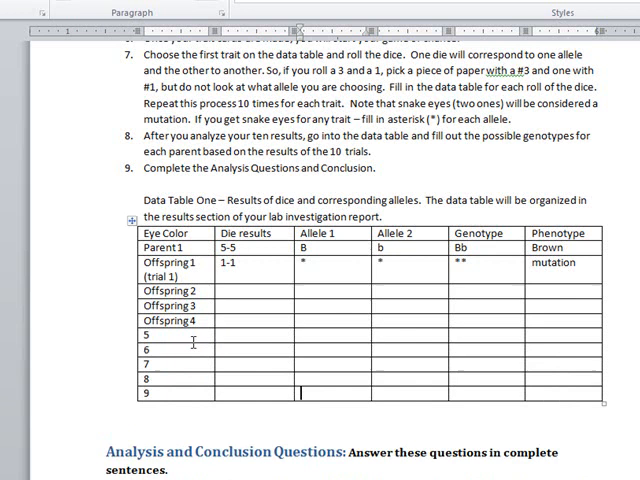
key("Tab")
key("Tab")
key("Tab")
key("Tab")
type("10")
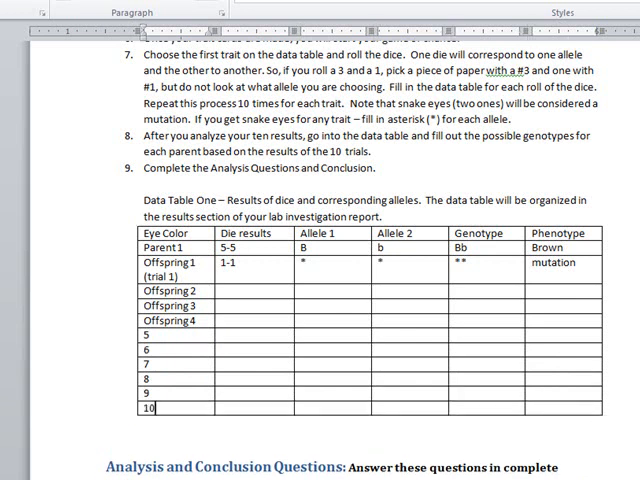
key("Tab")
key("Tab")
key("Tab")
key("Tab")
key("Tab")
key("Tab")
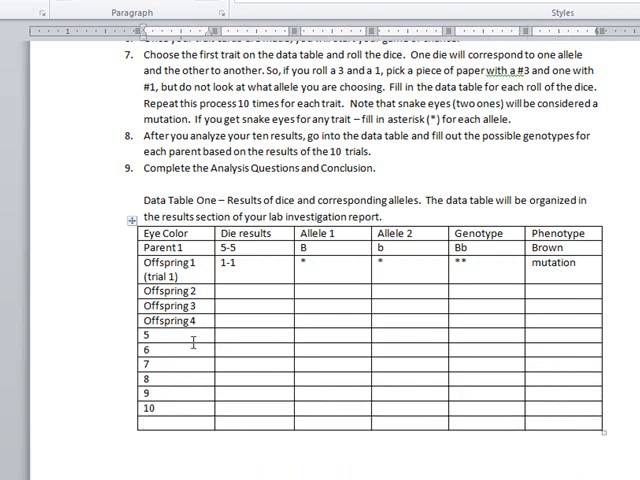
type("Ch")
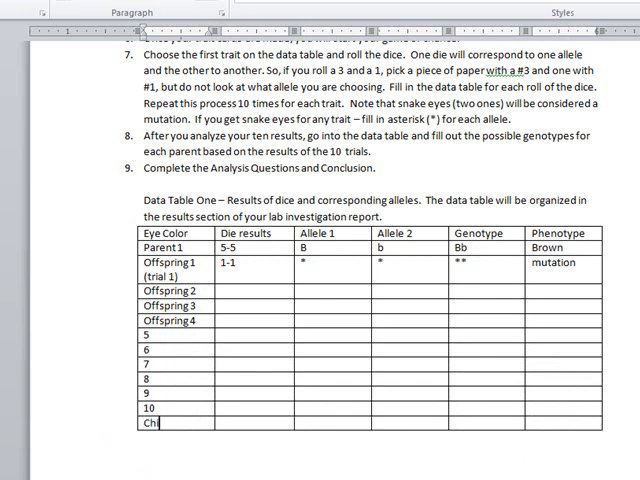
type("in Cleft")
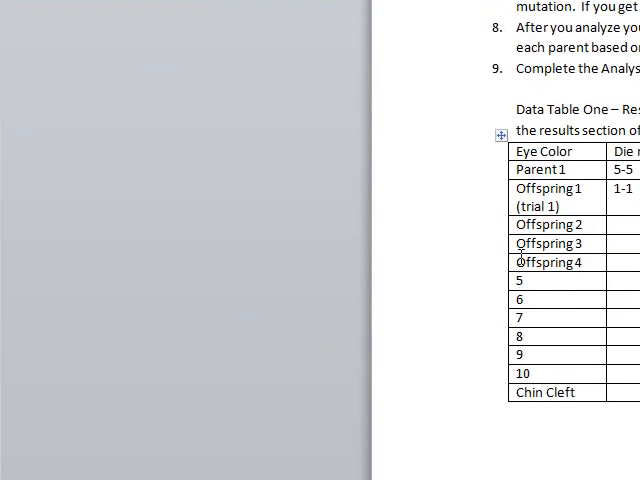
Copy the Parent 1 through 10 rows and paste them below a new Chin Cleft heading row
left_click_drag(524, 169, 563, 373)
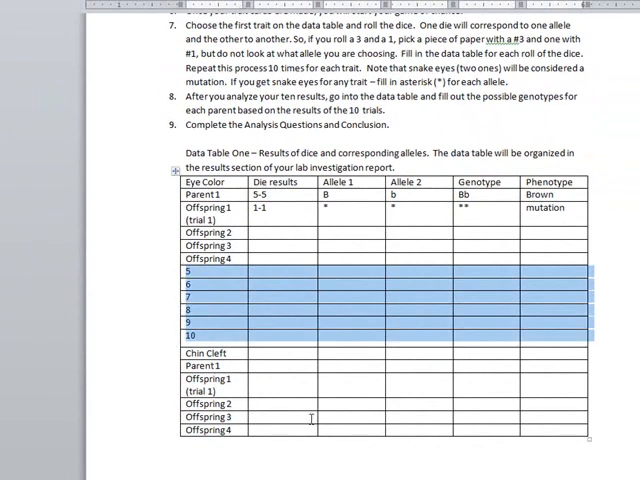
left_click(311, 418)
scroll(304, 425, "down", 5)
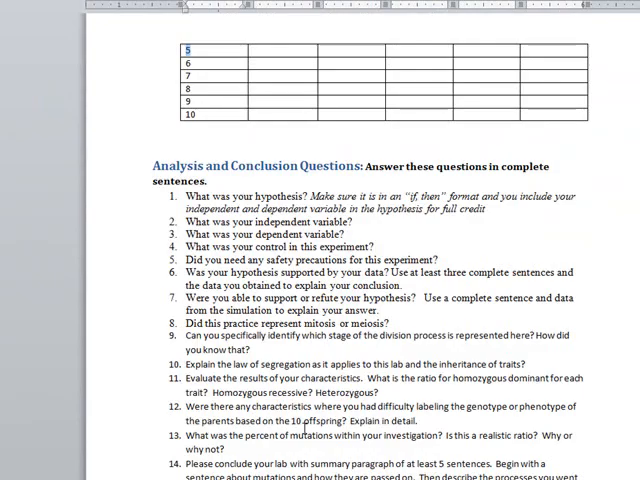
left_click(224, 166)
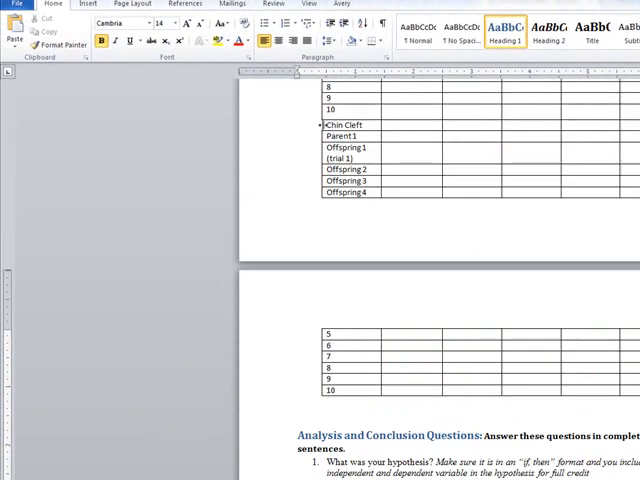
Make the Chin Cleft and Eye Color headings bold and red
left_click(322, 126)
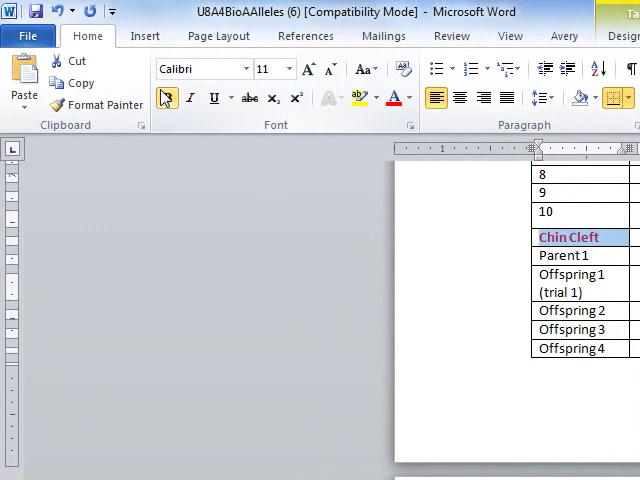
left_click(166, 97)
scroll(518, 340, "up", 2)
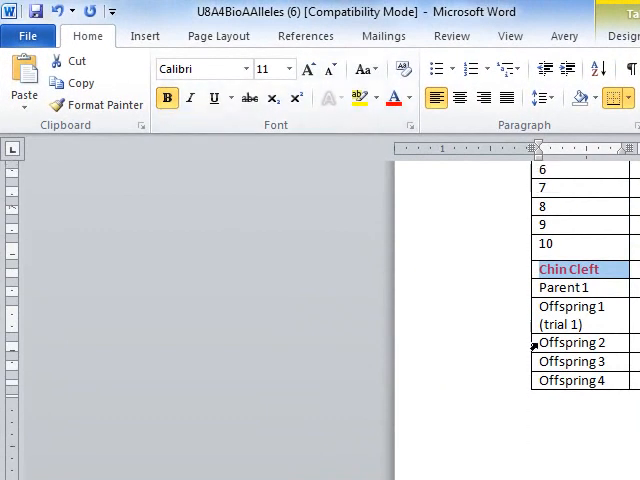
scroll(528, 343, "up", 3)
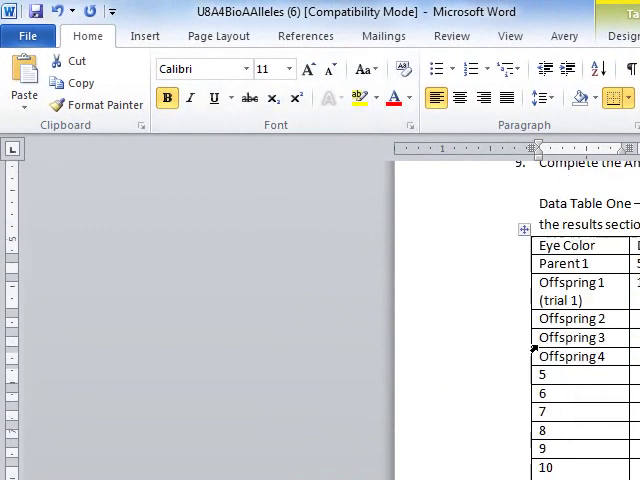
left_click(537, 246)
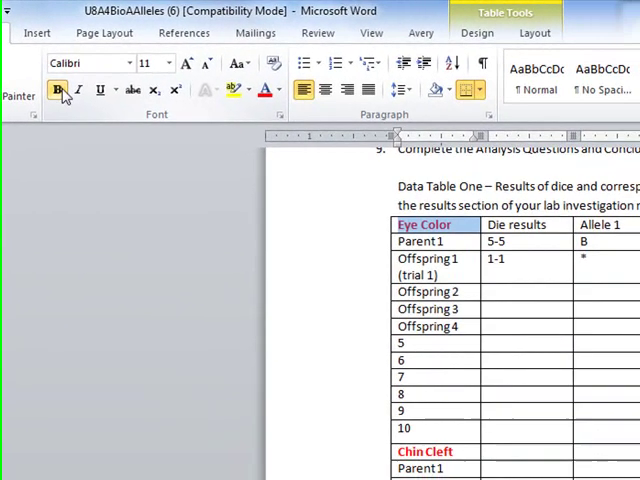
left_click(58, 90)
left_click(458, 292)
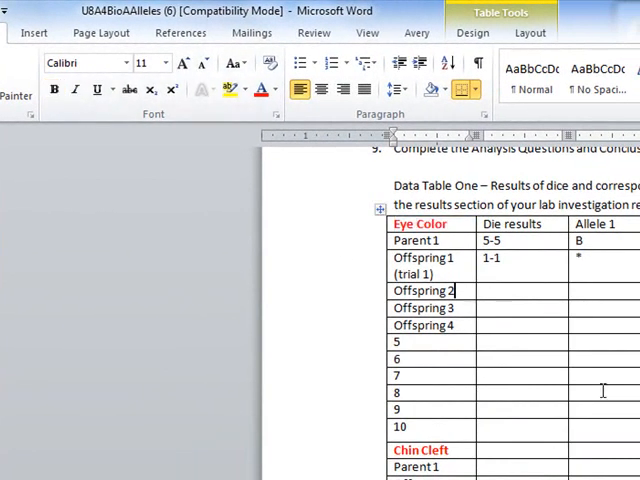
scroll(603, 391, "down", 1)
scroll(603, 391, "down", 1)
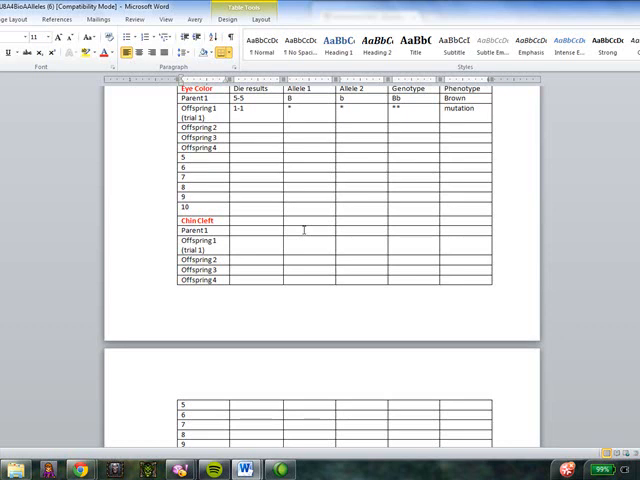
scroll(303, 230, "down", 4)
scroll(303, 230, "down", 4)
scroll(303, 230, "down", 2)
scroll(303, 230, "down", 3)
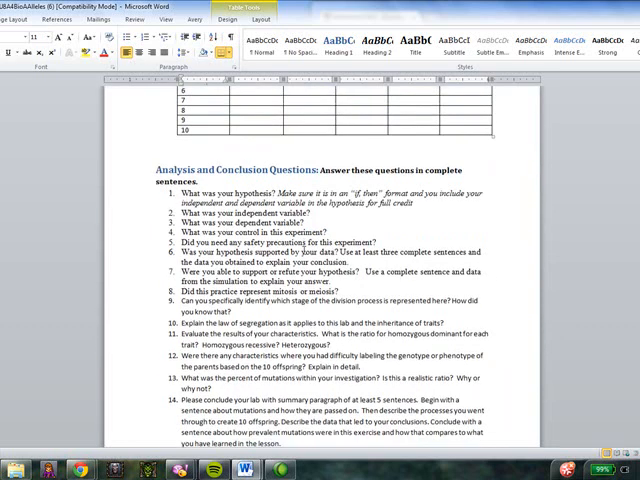
scroll(303, 243, "down", 2)
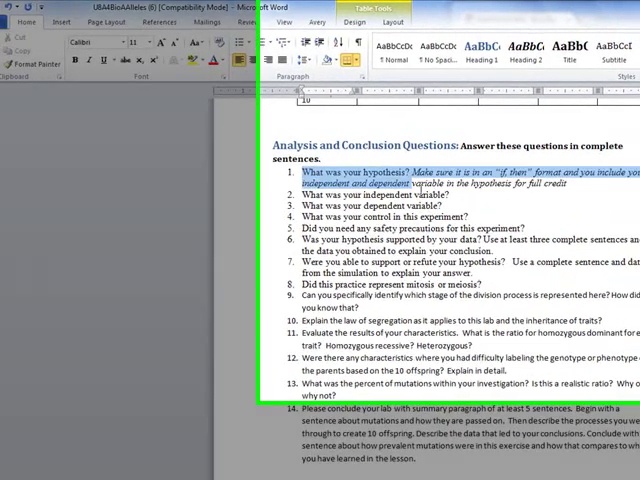
left_click_drag(419, 186, 567, 186)
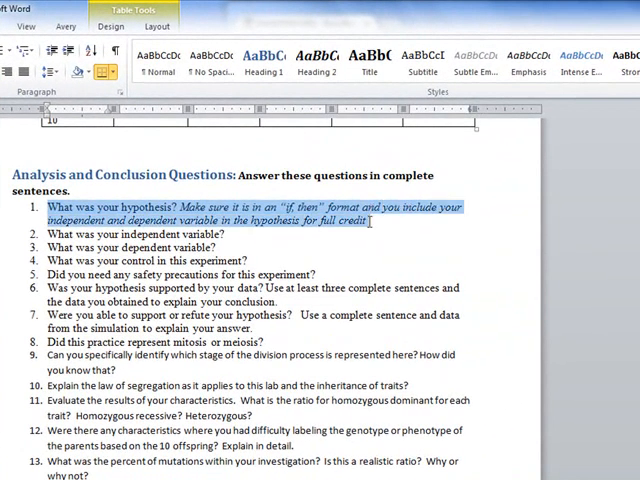